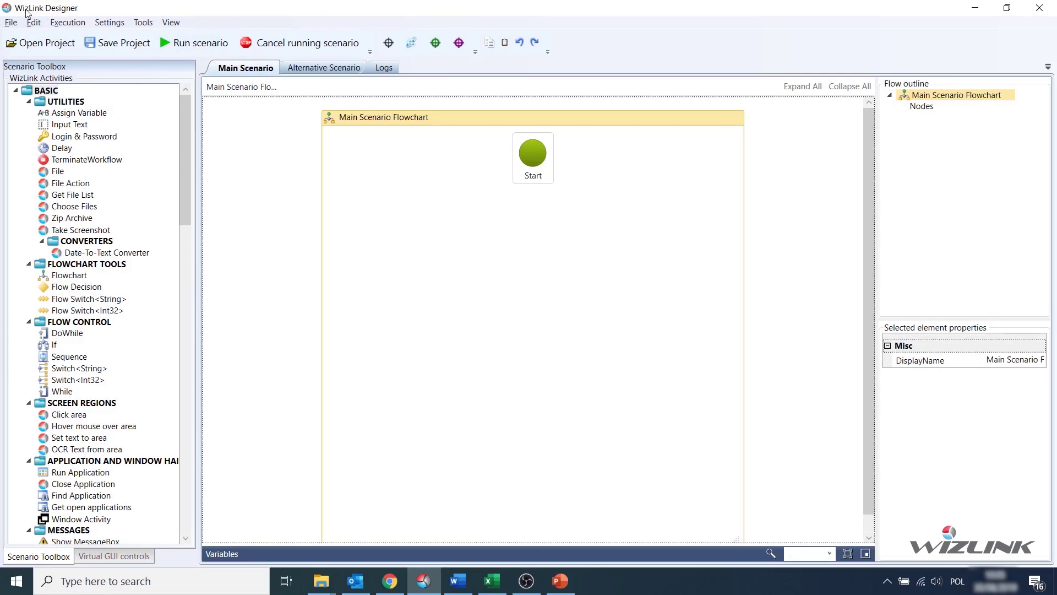
- Review the available file, execution, tools and view commands, and examine the global settings including the Web Hunter browser choices
left_click(11, 23)
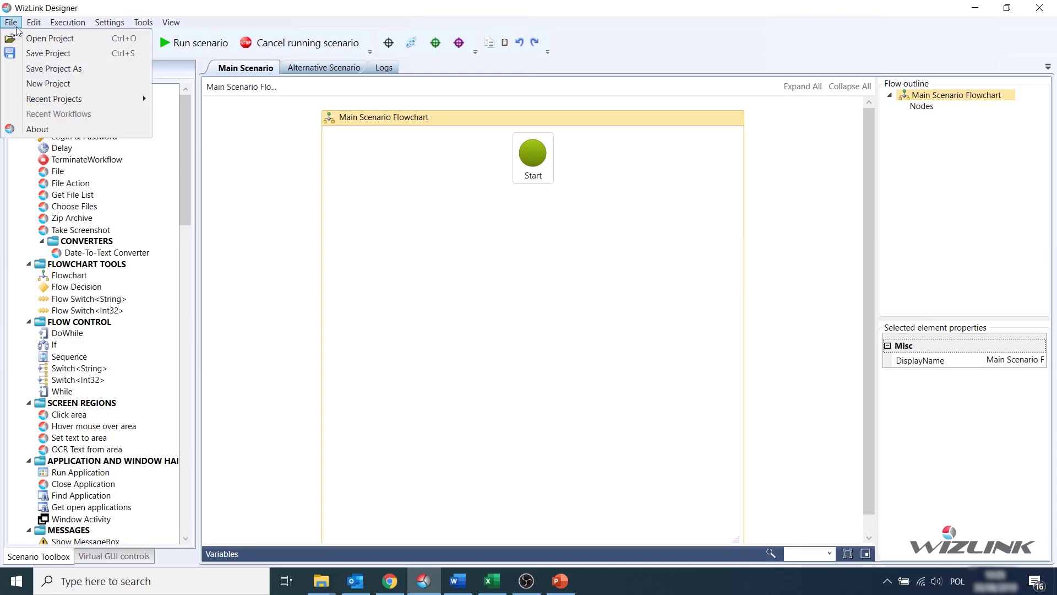
mouse_move(34, 26)
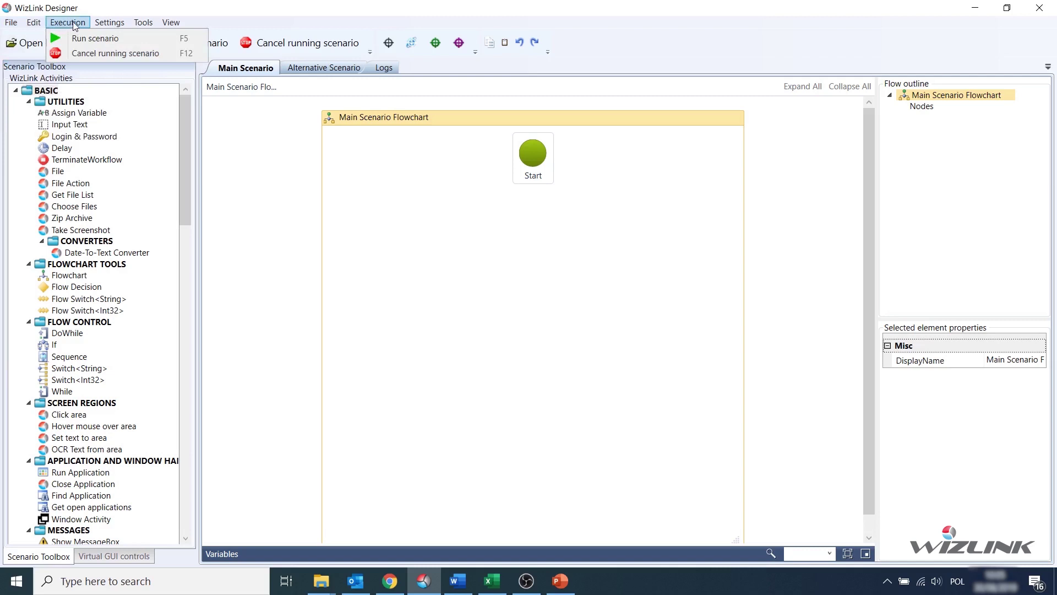
left_click(108, 24)
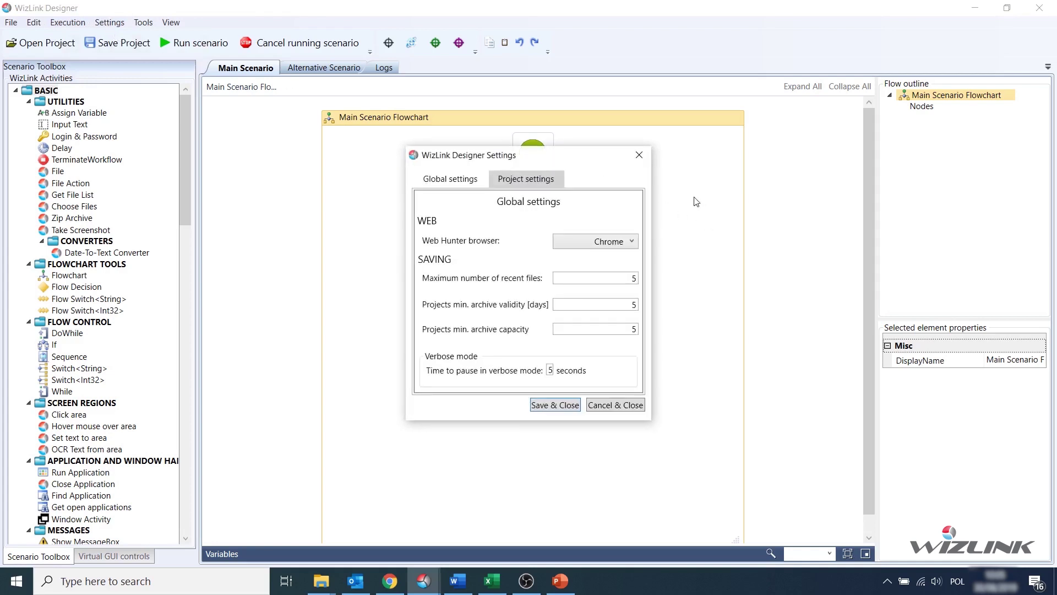
left_click(628, 250)
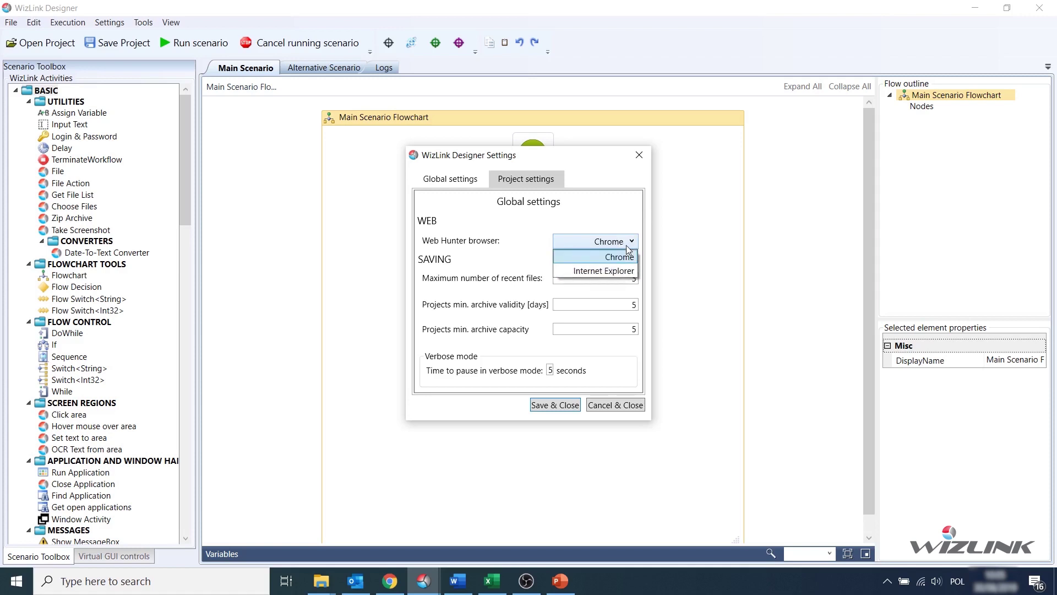
left_click(629, 248)
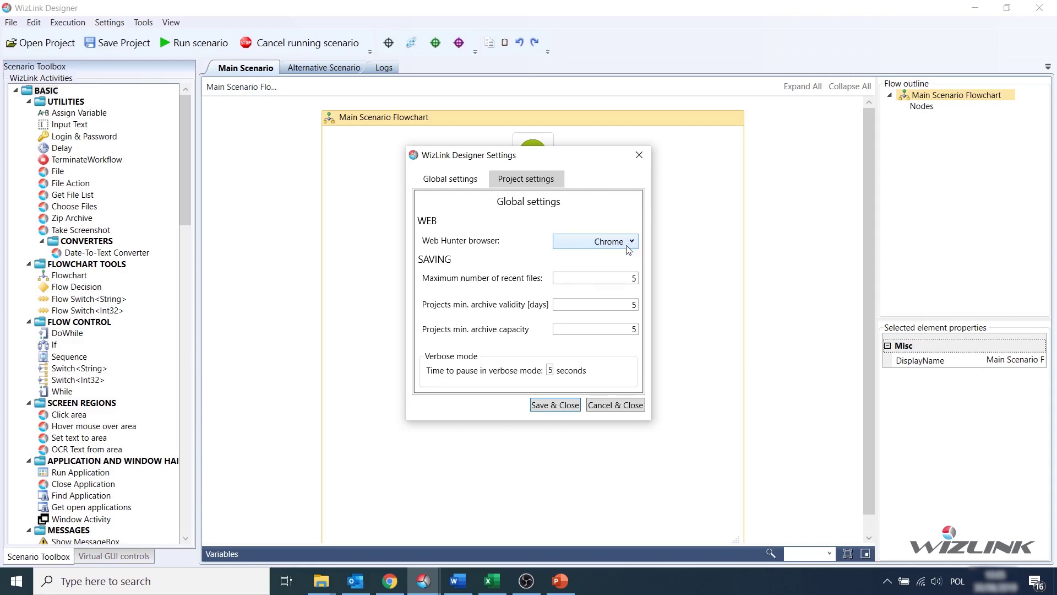
left_click(639, 157)
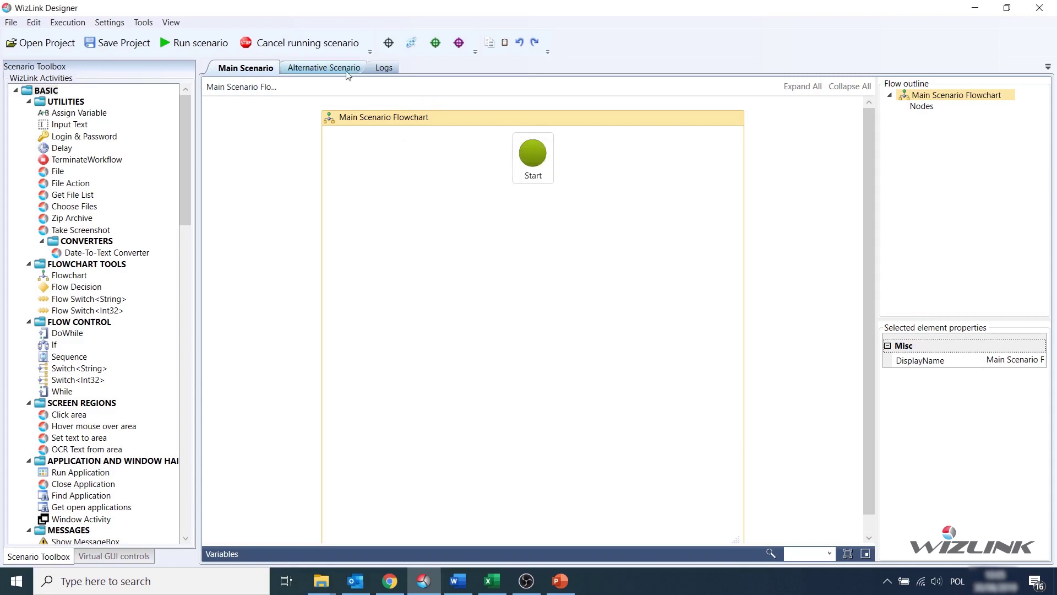
left_click(146, 24)
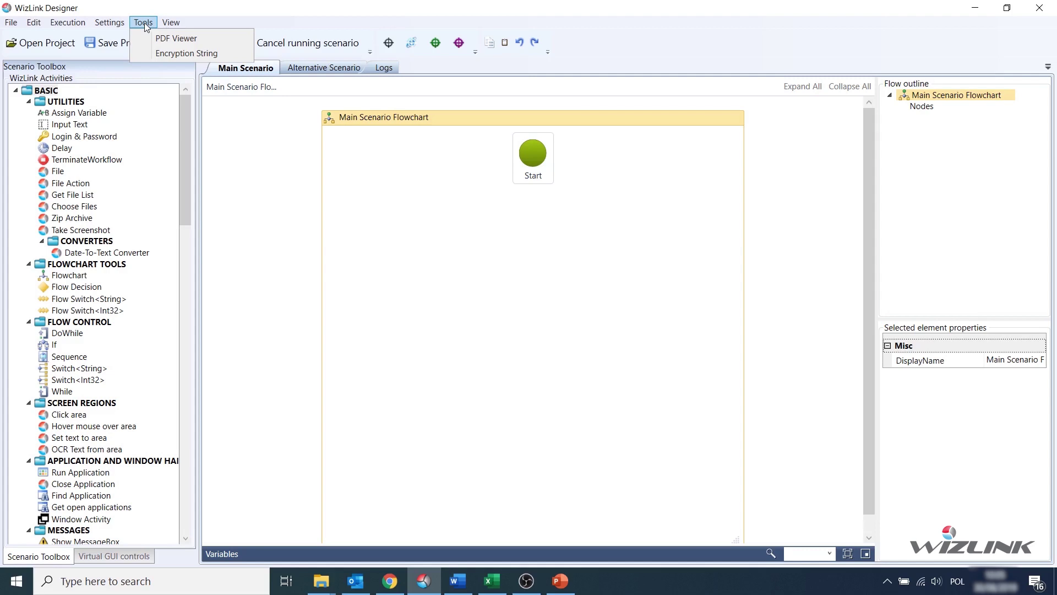
mouse_move(170, 25)
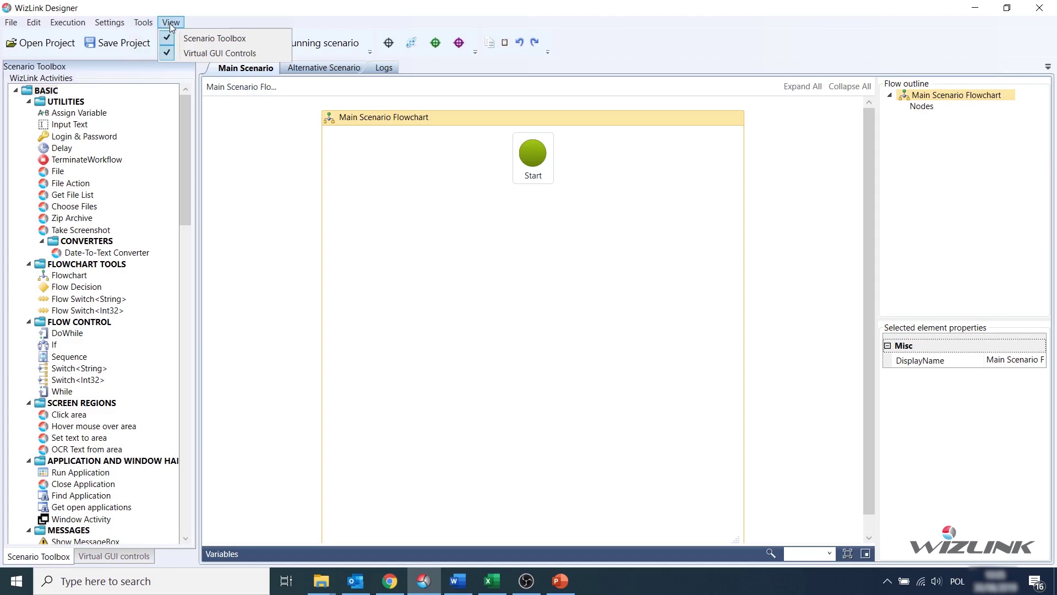
left_click(153, 15)
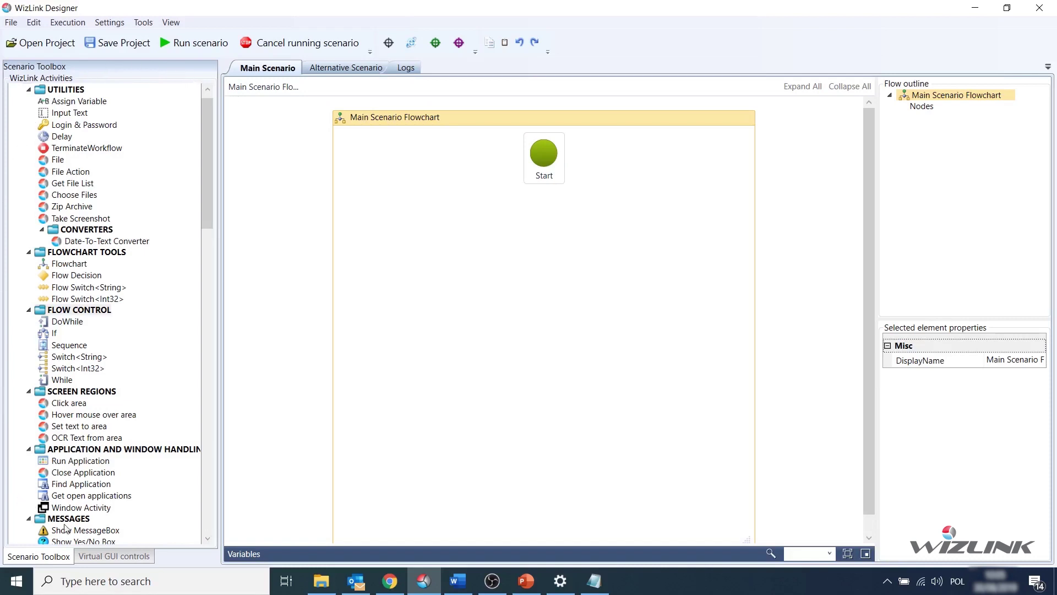
- Examine the activity categories from Utilities, Flowchart Tools, Flow Control and Messages through Microsoft Excel and Web, including the browser activities
left_click(75, 93)
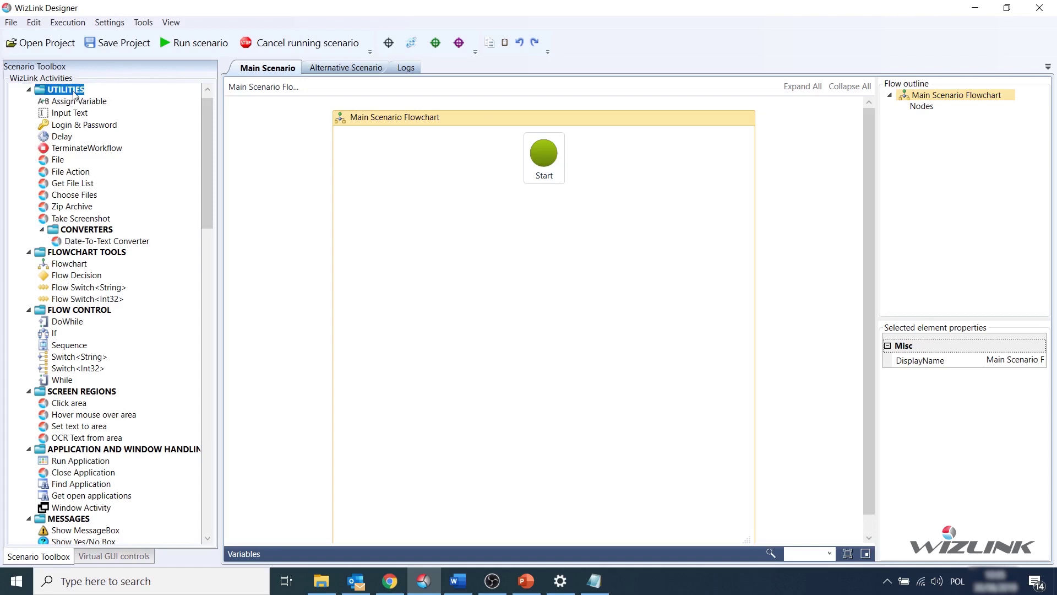
left_click(68, 254)
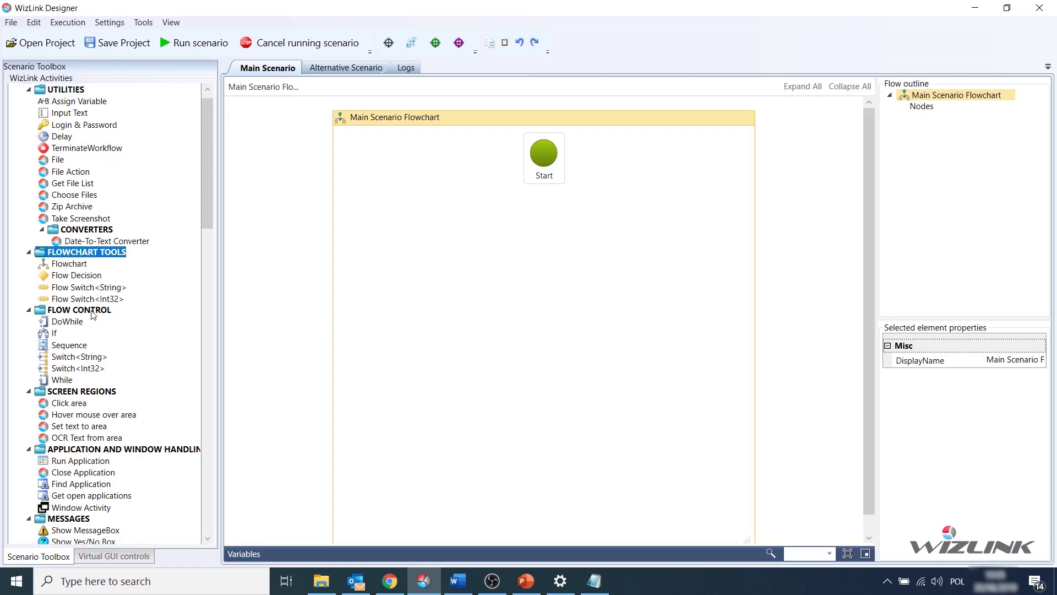
left_click(74, 312)
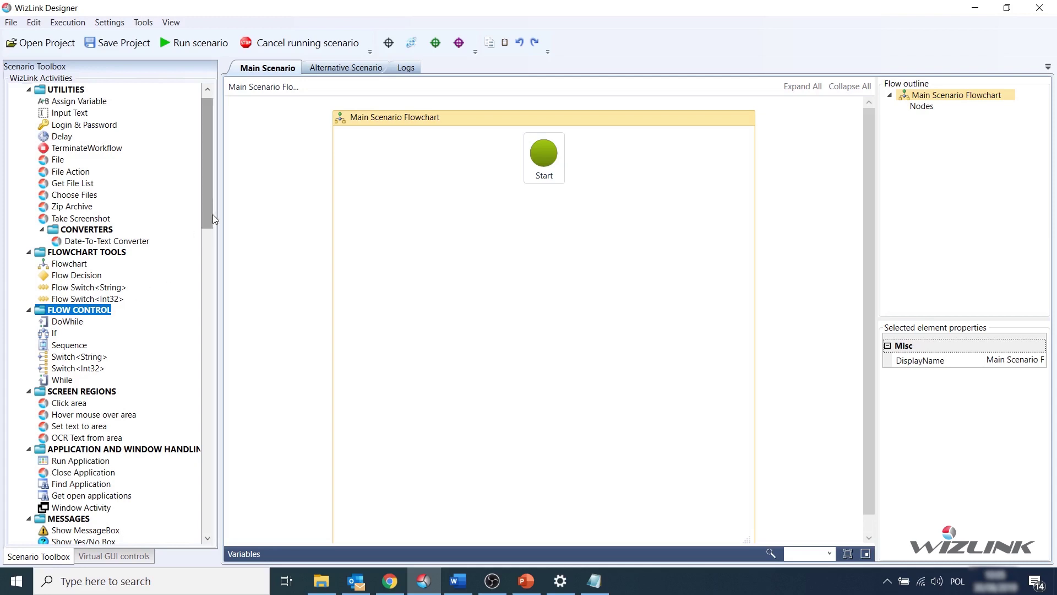
left_click_drag(213, 214, 211, 285)
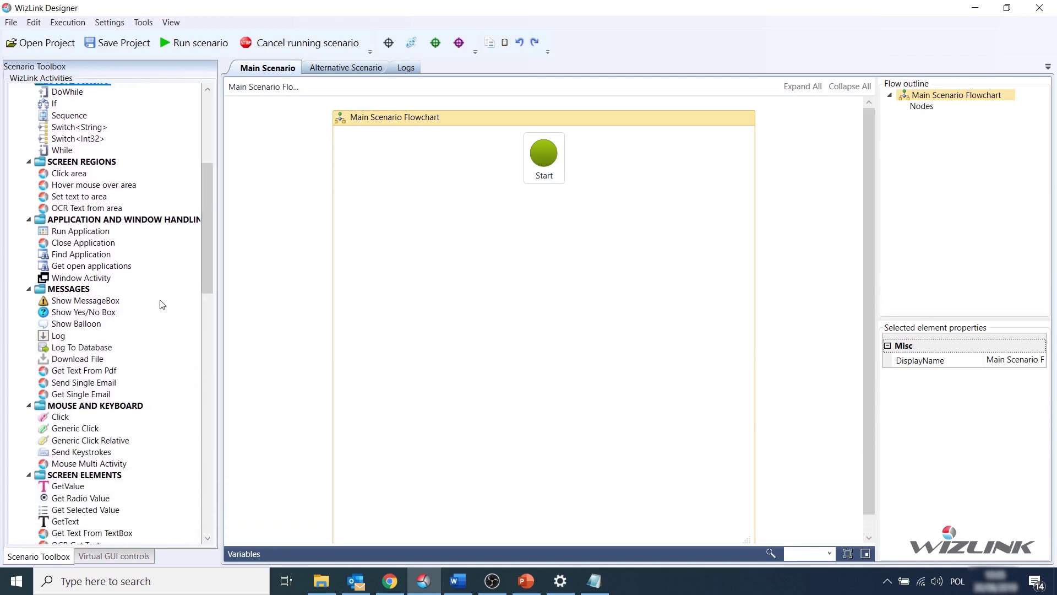
left_click(71, 290)
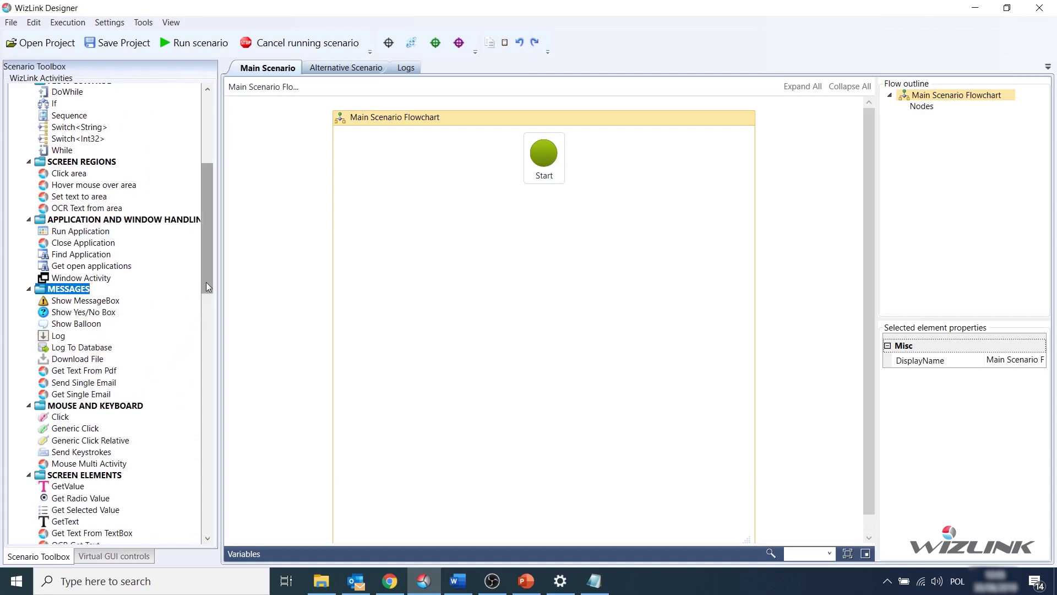
left_click_drag(206, 282, 203, 447)
left_click(82, 295)
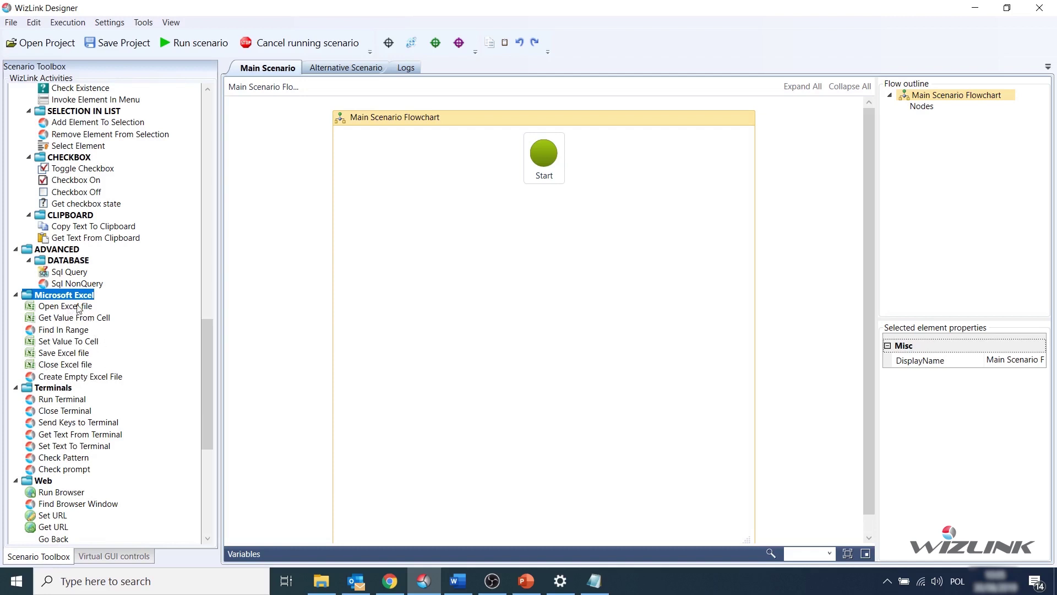
left_click_drag(206, 353, 196, 440)
left_click(44, 188)
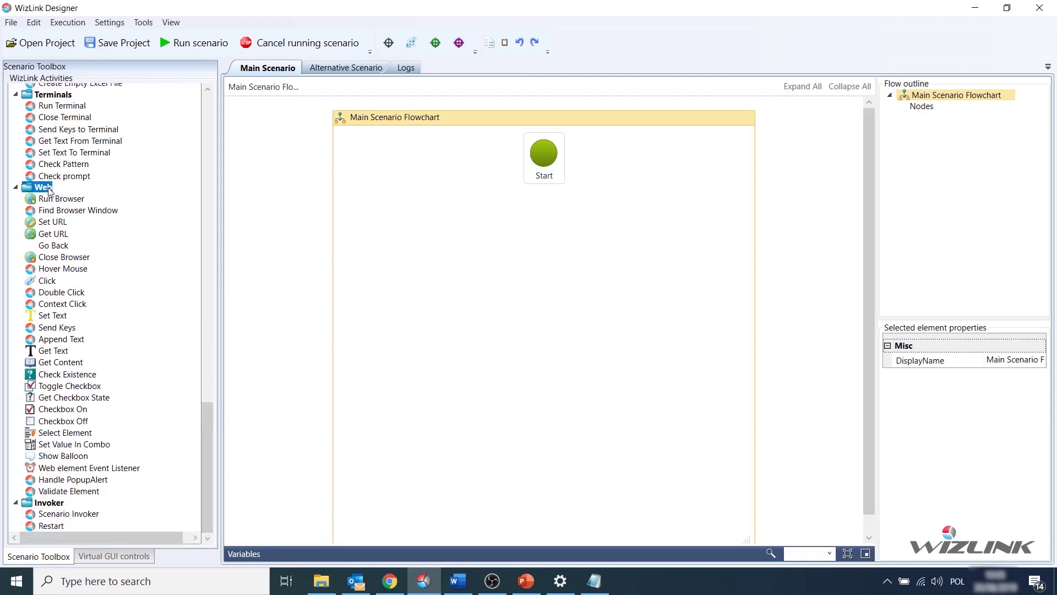
left_click(82, 200)
left_click(80, 212)
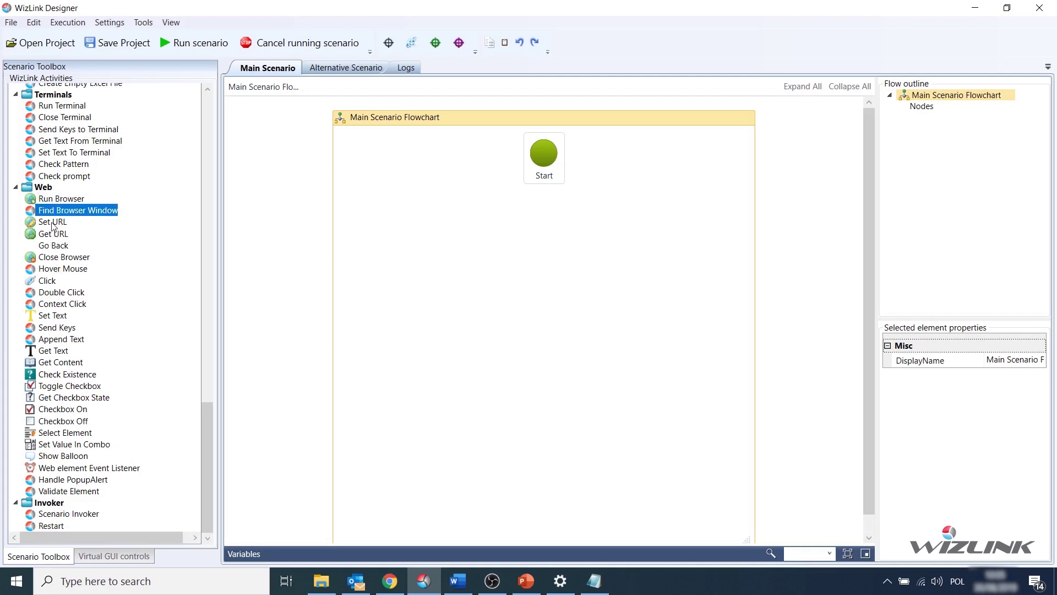
left_click(53, 224)
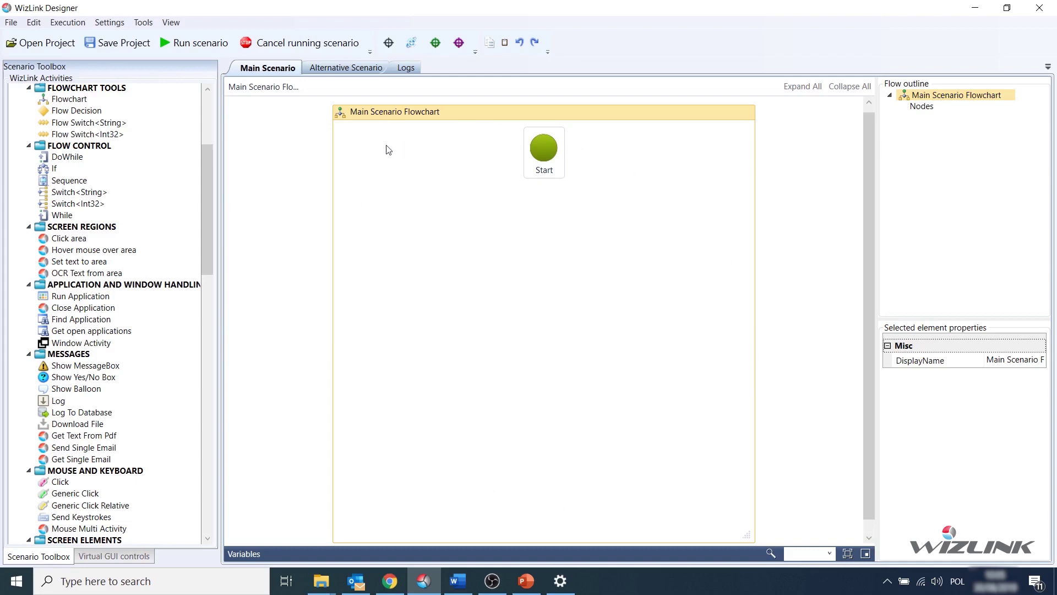
- Inspect the Alternative Scenario flowchart and the logs, and return to the Main Scenario
left_click(323, 72)
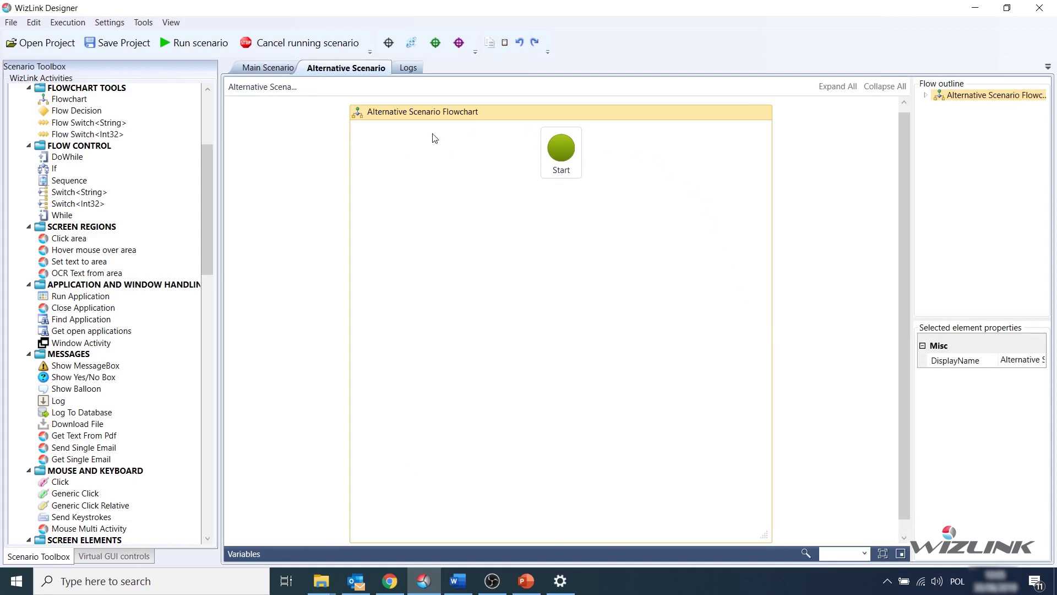
left_click(410, 70)
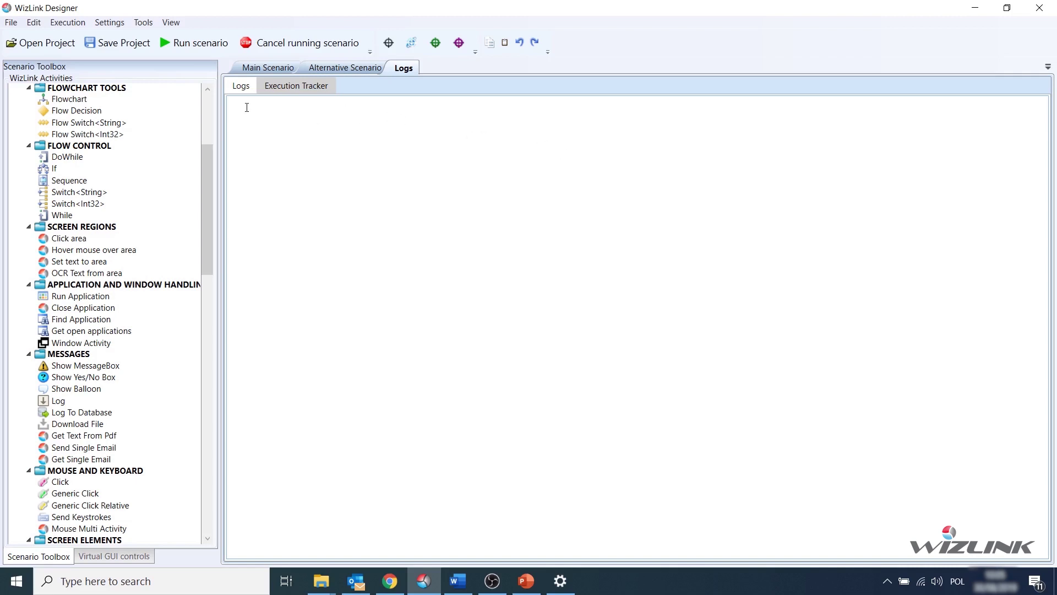
left_click(270, 68)
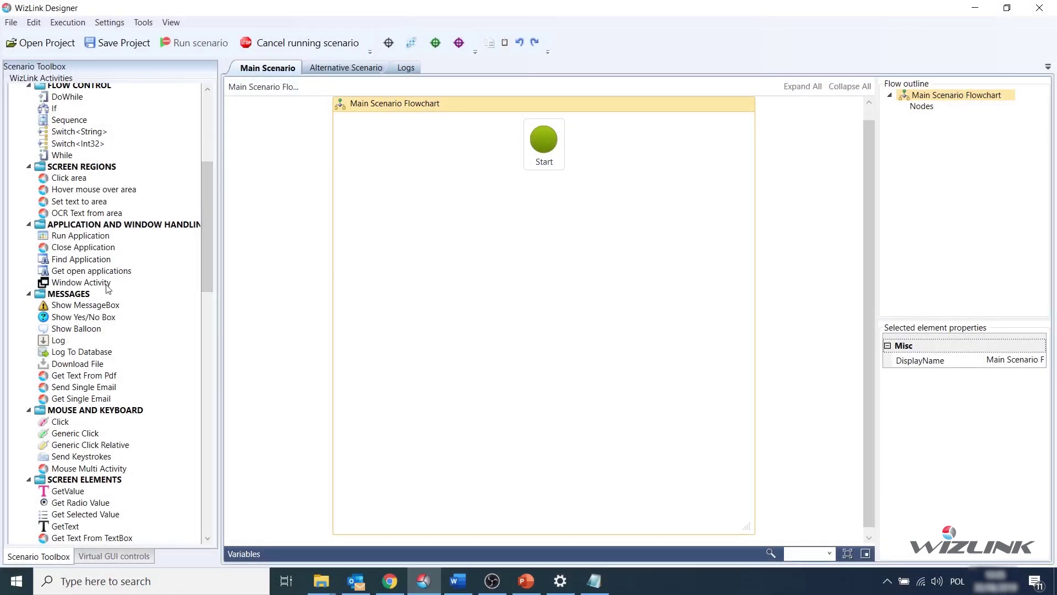
- Add a Show MessageBox activity below Start in the Main Scenario flowchart and set its message text to "Hi"
left_click(73, 305)
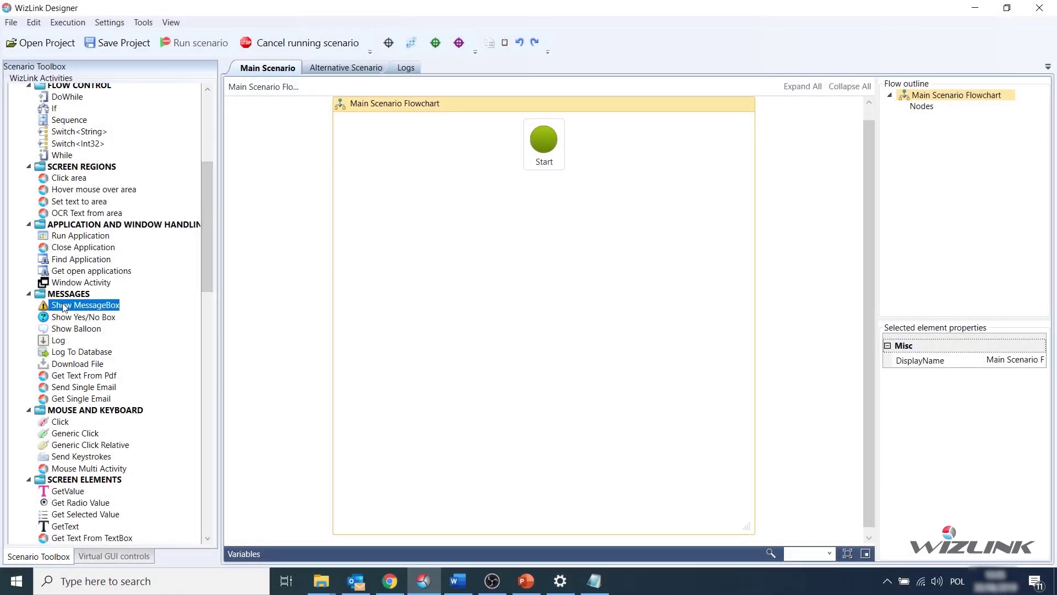
left_click_drag(66, 306, 544, 265)
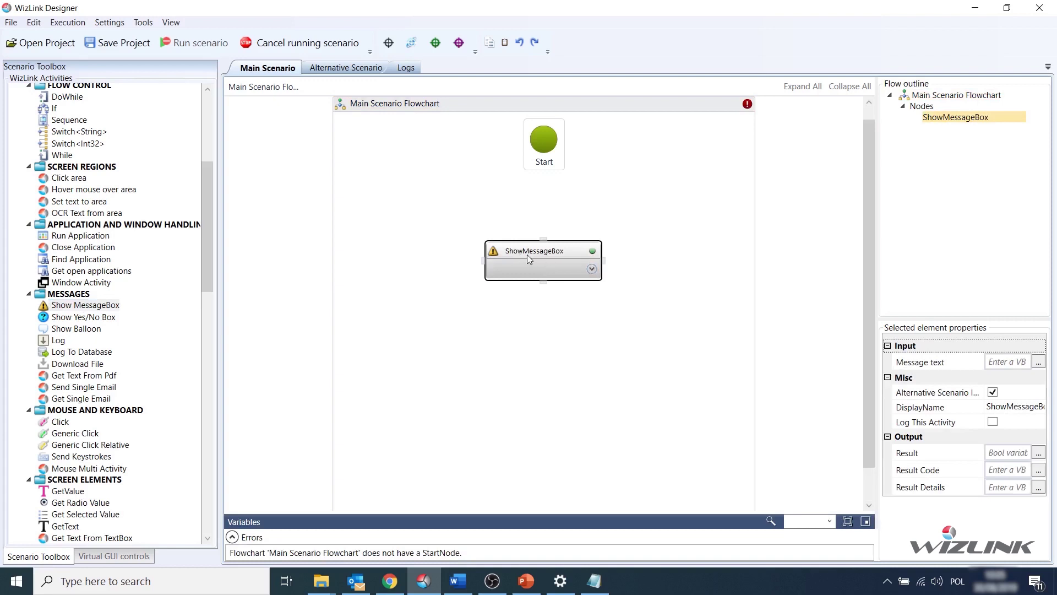
left_click(591, 269)
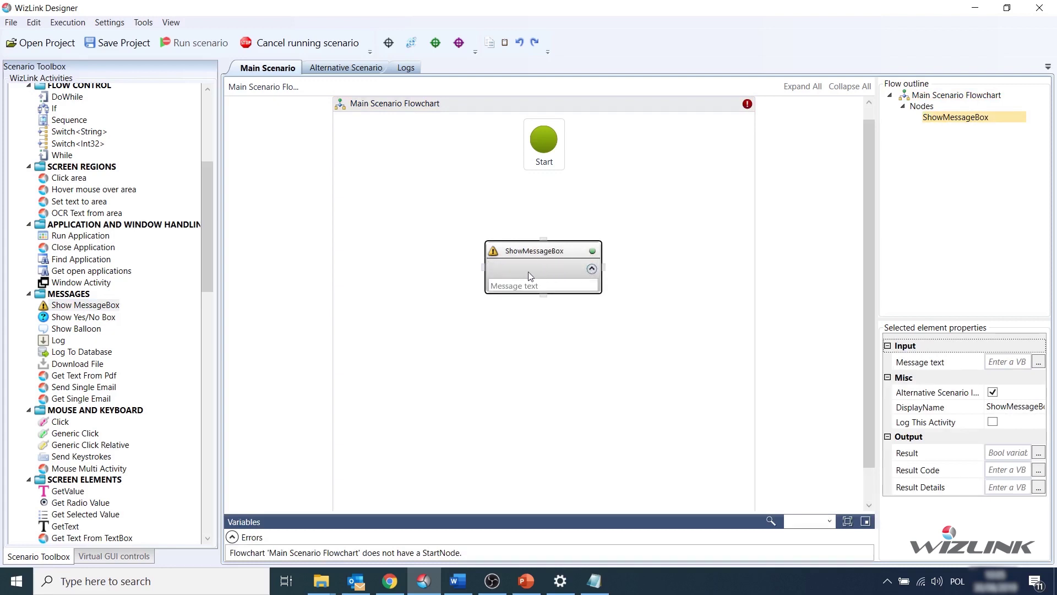
left_click(506, 284)
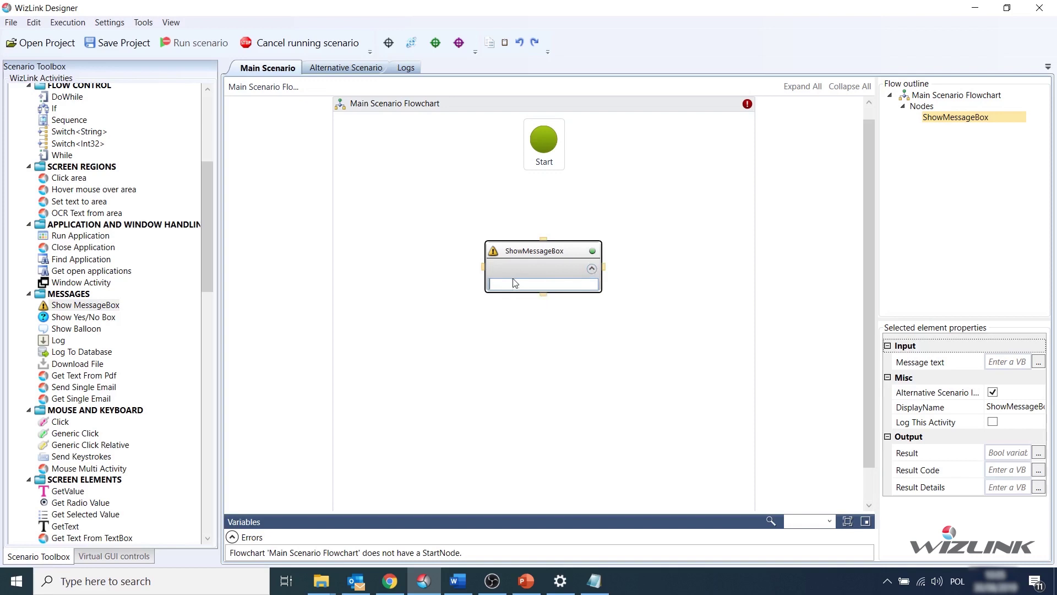
type("\"Hi")
left_click(624, 267)
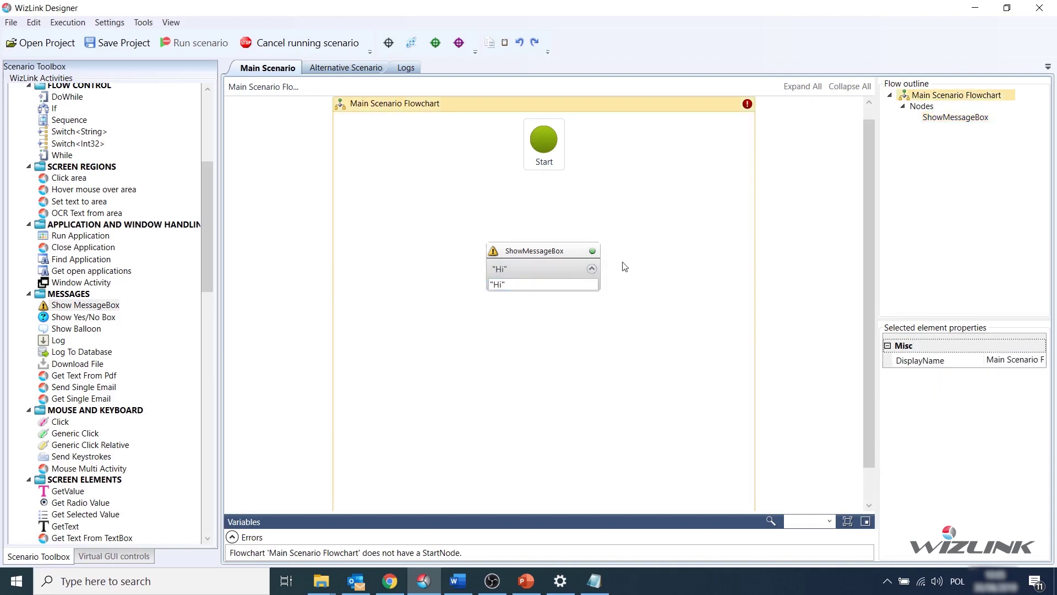
- Collapse the ShowMessageBox activity and set its message text to "Hello" through the Expression Editor
left_click(548, 252)
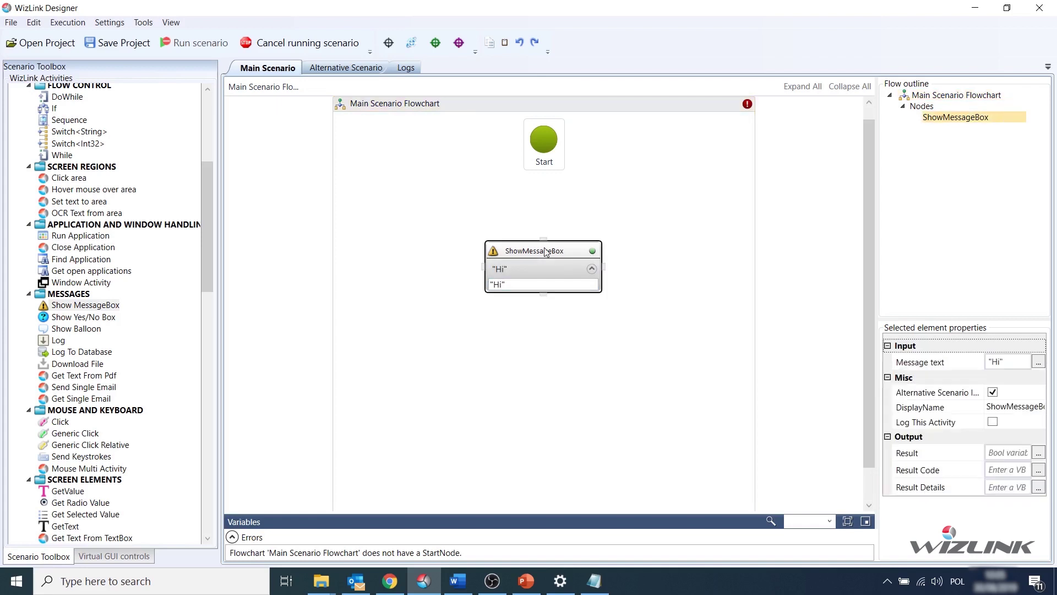
left_click(591, 269)
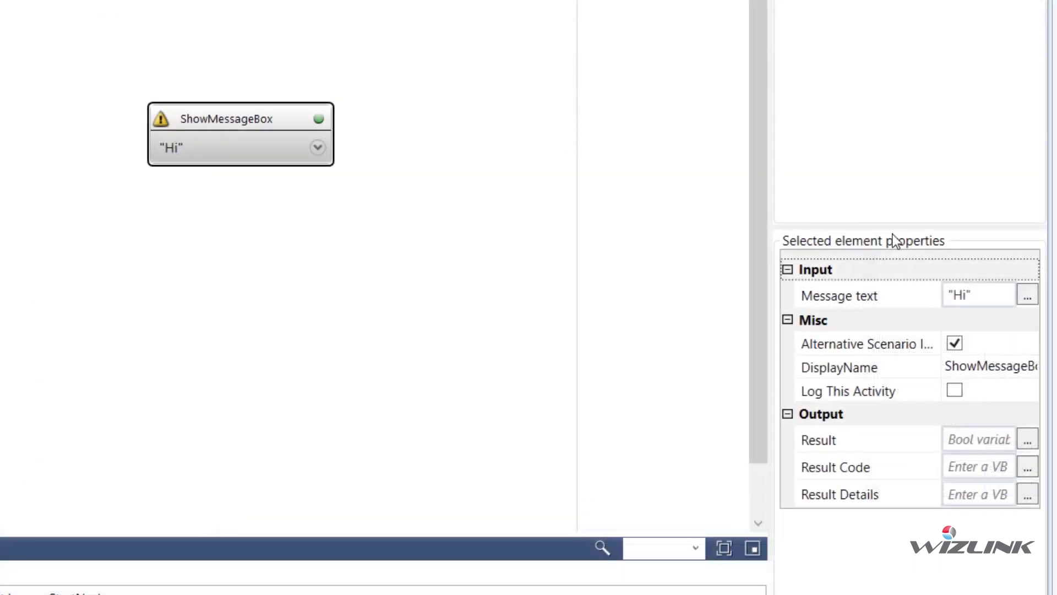
left_click(977, 294)
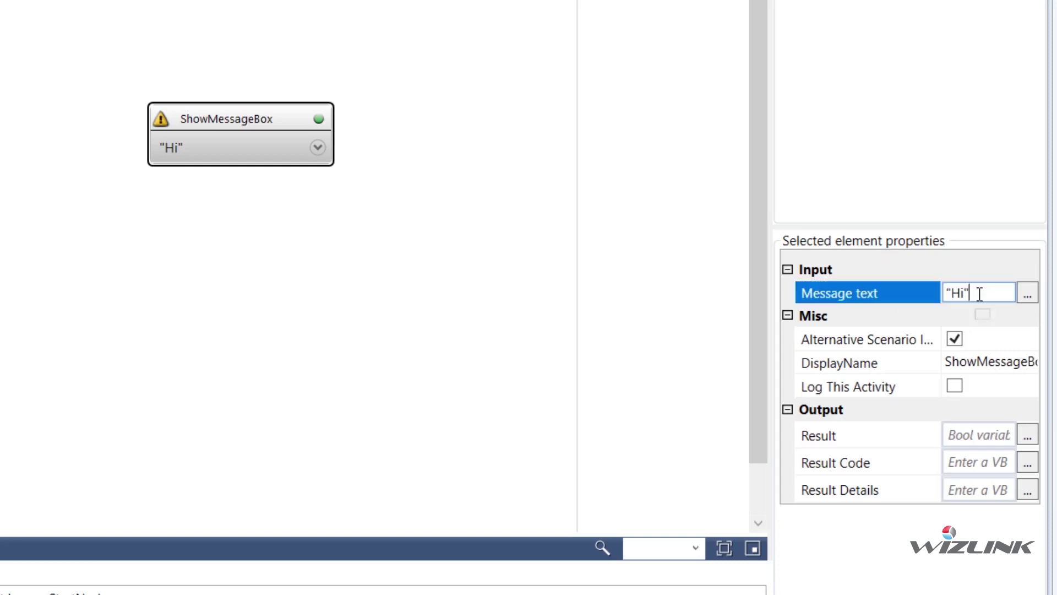
left_click(1025, 293)
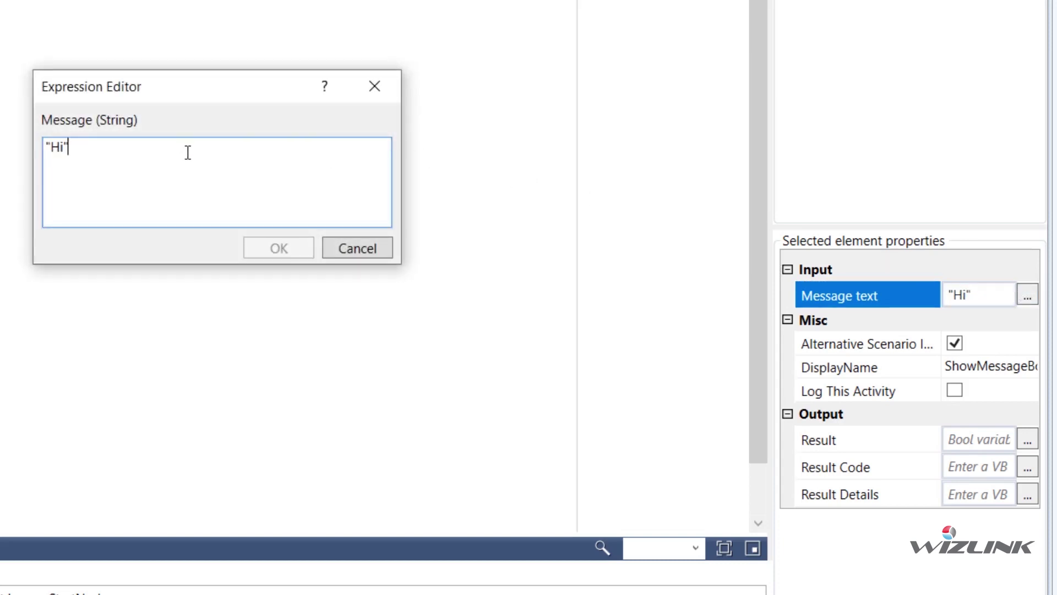
double_click(54, 160)
left_click_drag(69, 163, 64, 164)
key("BackSpace")
key("BackSpace")
type("e")
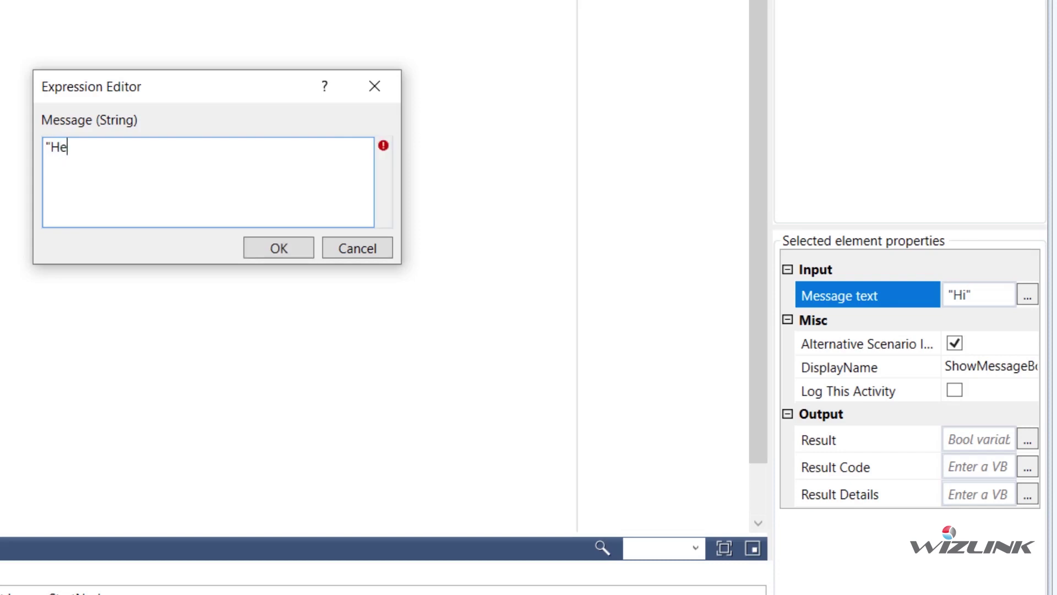
type("llo\"")
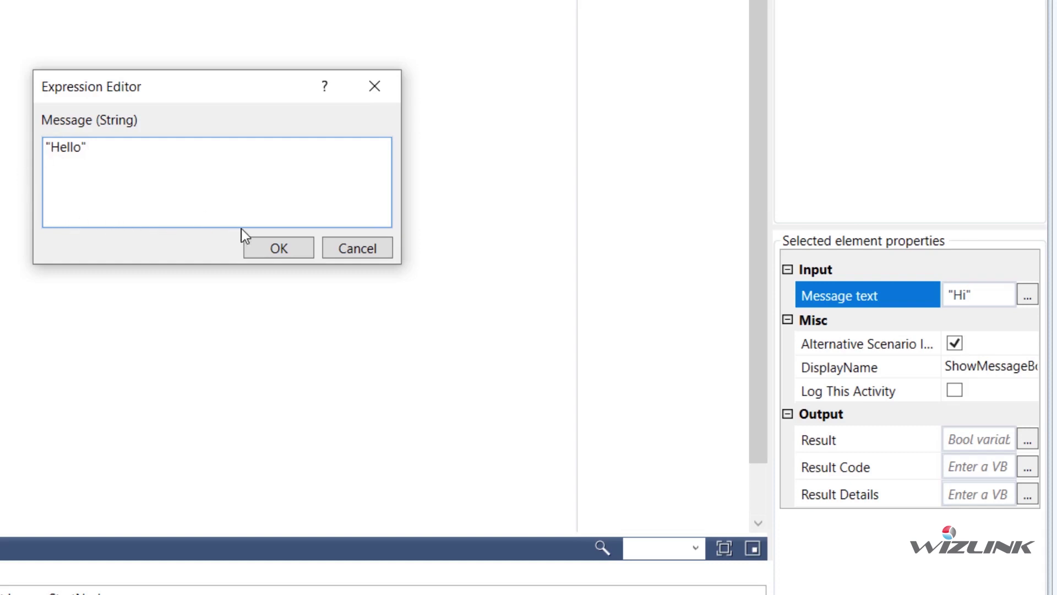
left_click(259, 243)
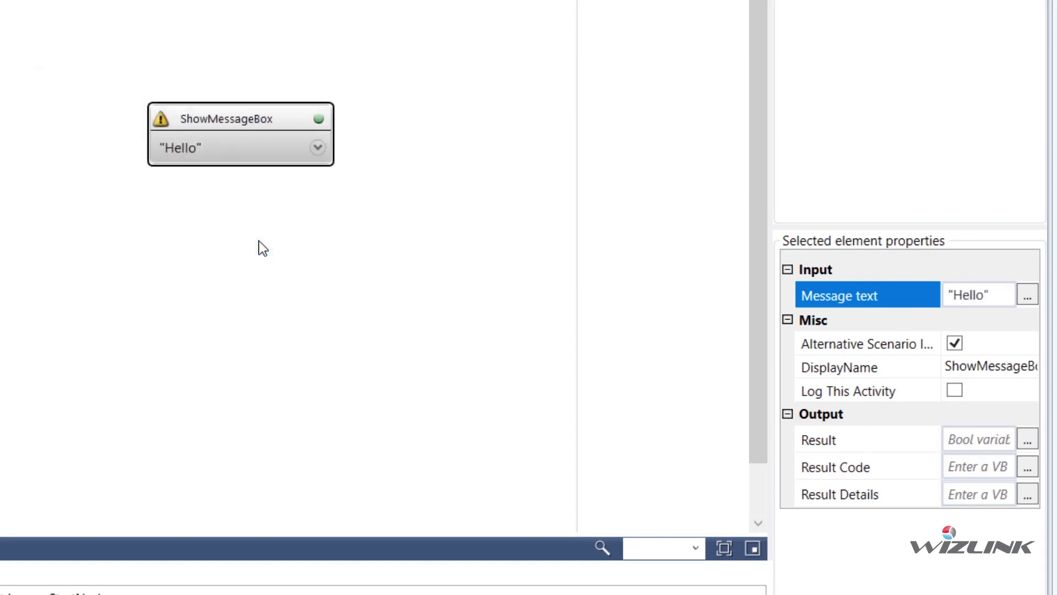